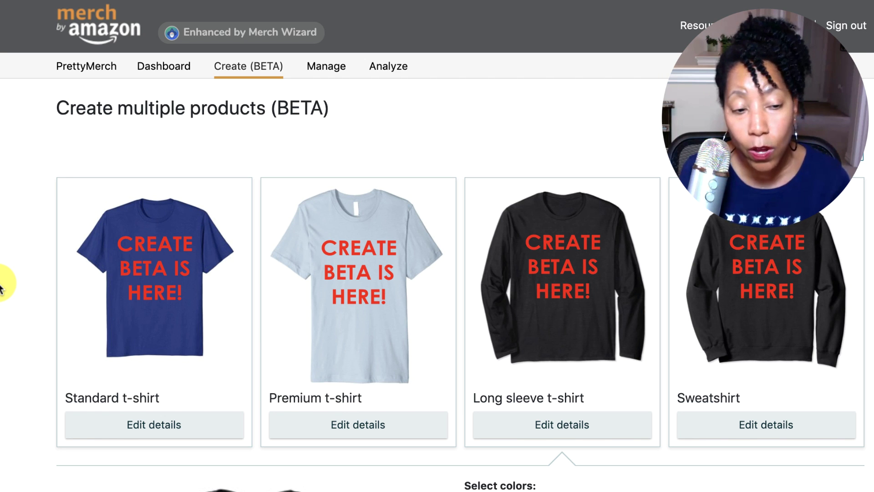
# Keep all five products on .com and add the Standard t-shirt to .de, not .co.uk.
pyautogui.scroll(-3, 3, 237)
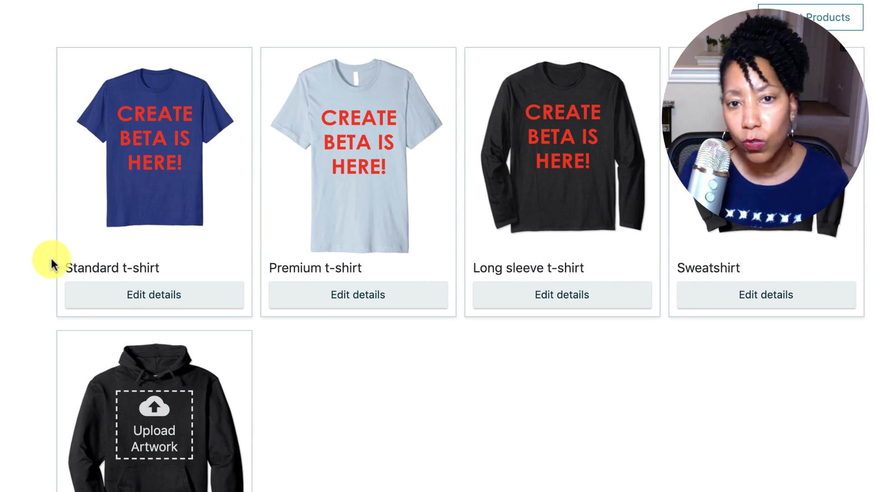
pyautogui.scroll(3, 51, 264)
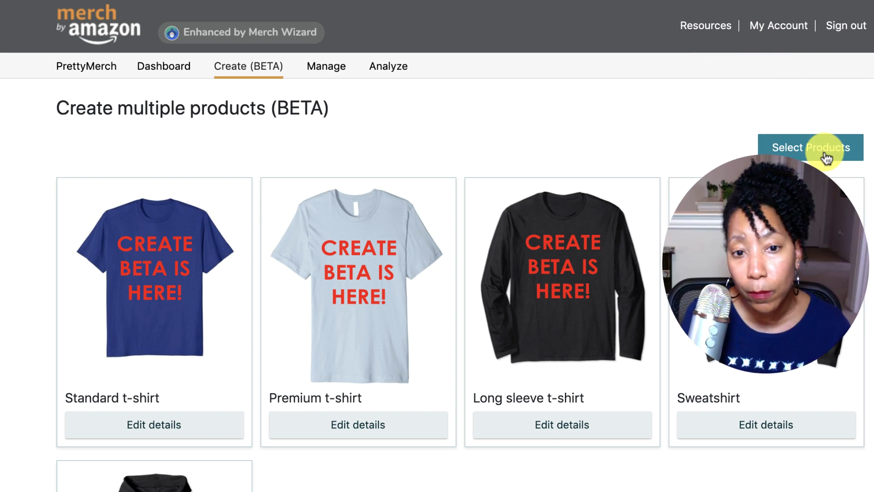
pyautogui.click(826, 157)
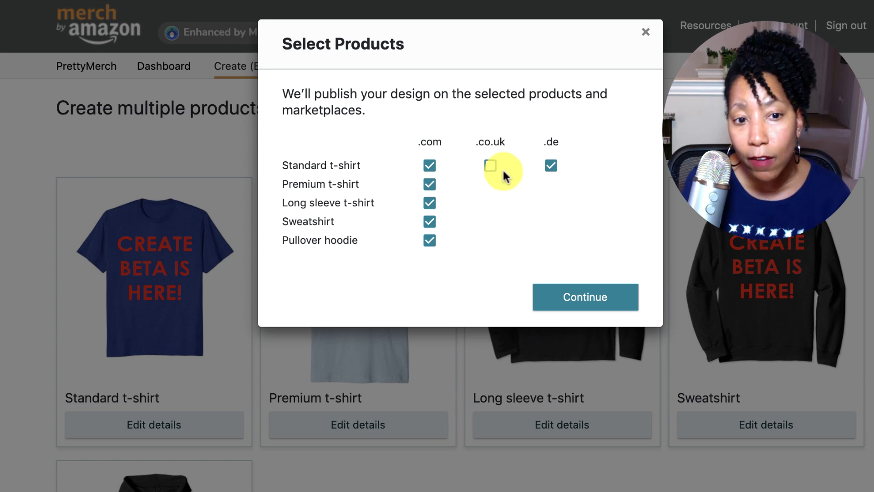
pyautogui.click(594, 302)
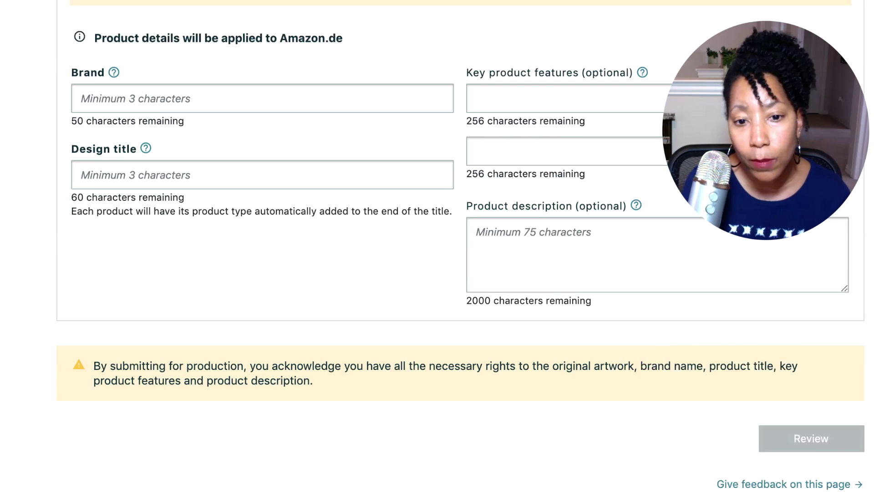
pyautogui.scroll(10, 365, 253)
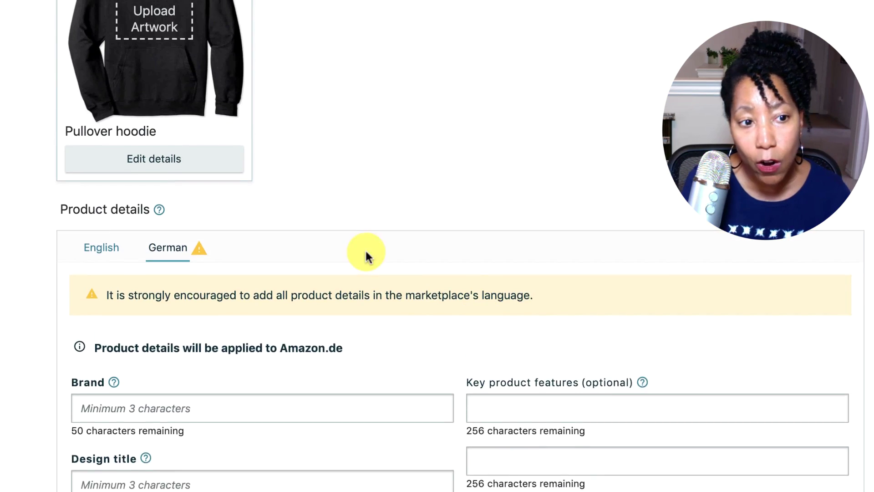
pyautogui.click(101, 304)
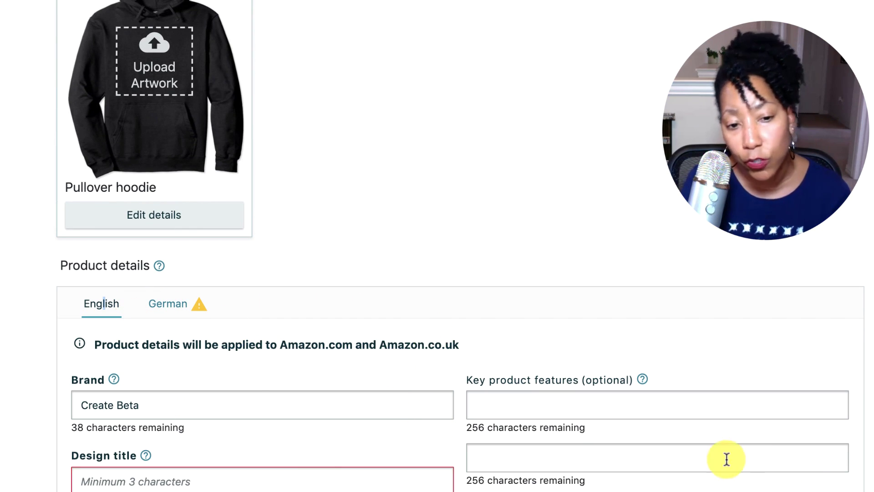
pyautogui.scroll(-4, 725, 460)
pyautogui.scroll(-3, 872, 432)
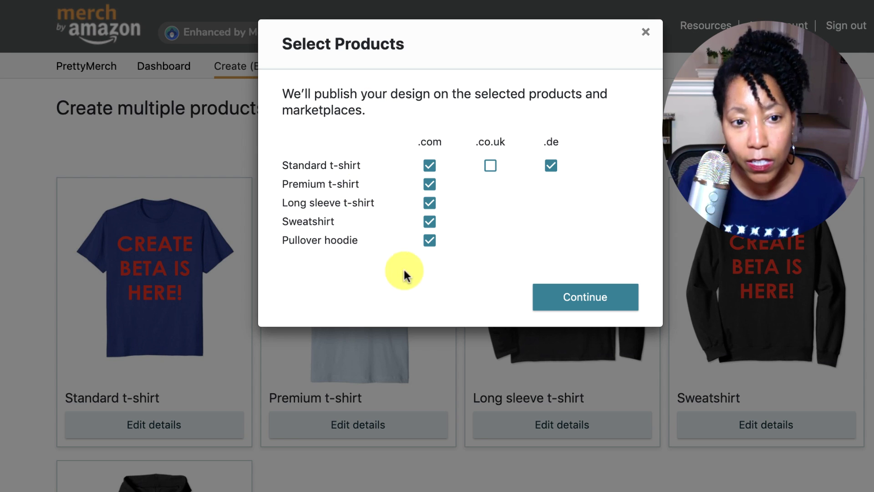
pyautogui.click(645, 32)
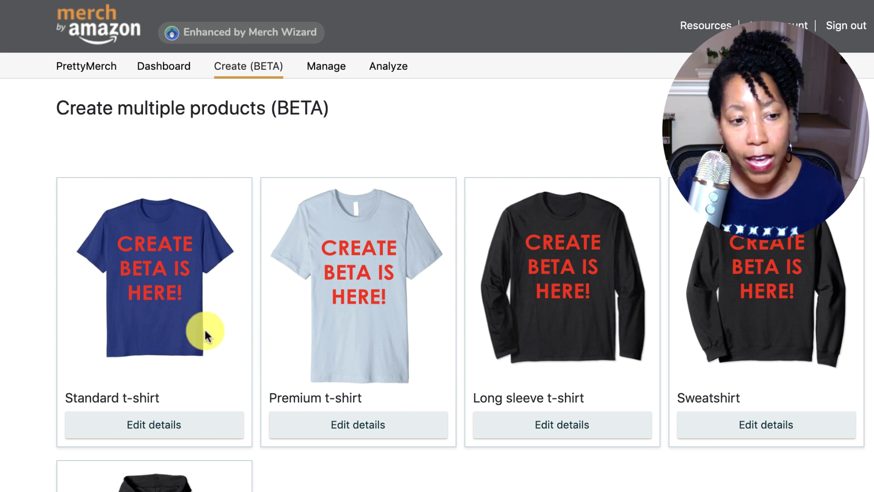
pyautogui.scroll(-1, 166, 425)
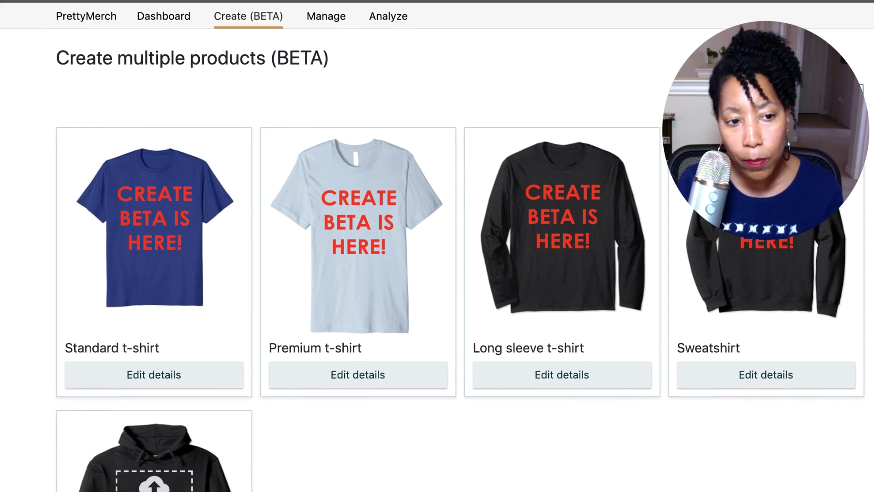
pyautogui.scroll(-1, 179, 439)
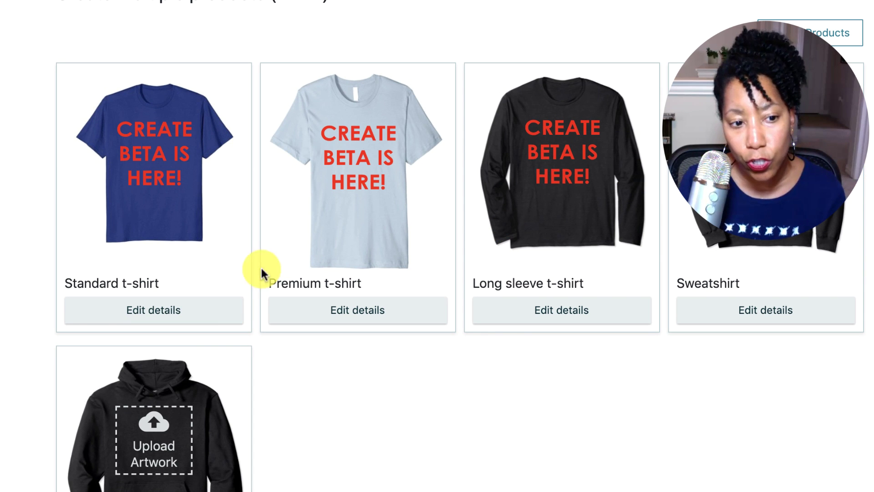
pyautogui.scroll(-1, 194, 273)
# Add the Men fit to the Standard t-shirt alongside Women, keeping the 19.99 .com price.
pyautogui.click(181, 291)
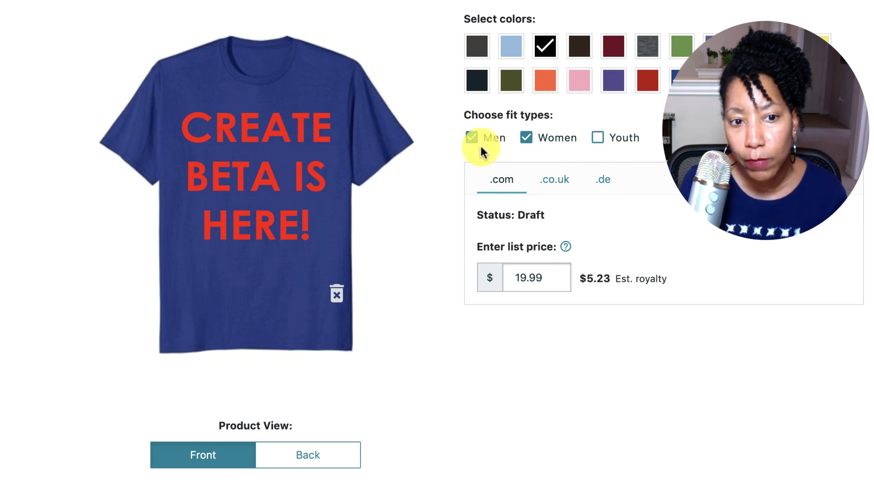
pyautogui.click(472, 137)
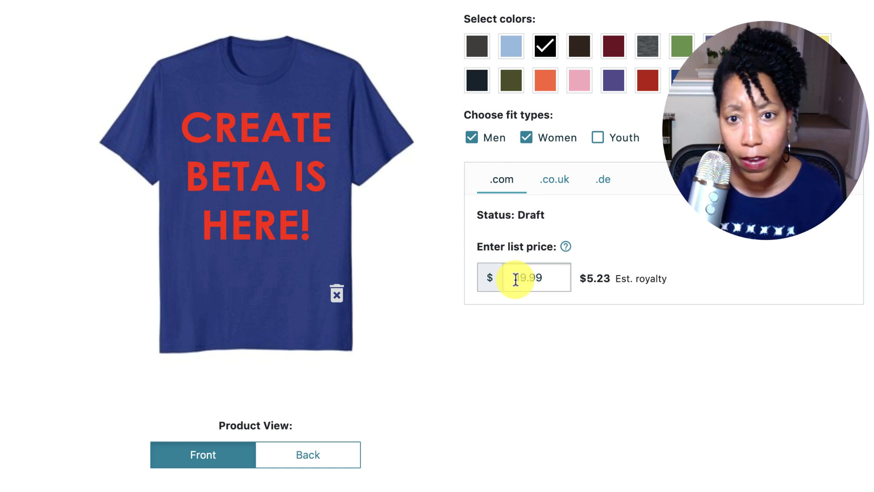
pyautogui.scroll(-1, 517, 281)
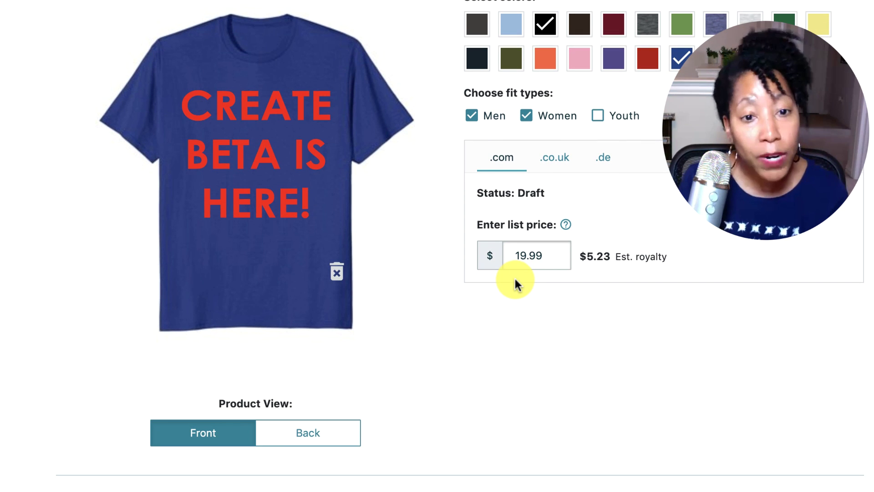
pyautogui.scroll(5, 516, 283)
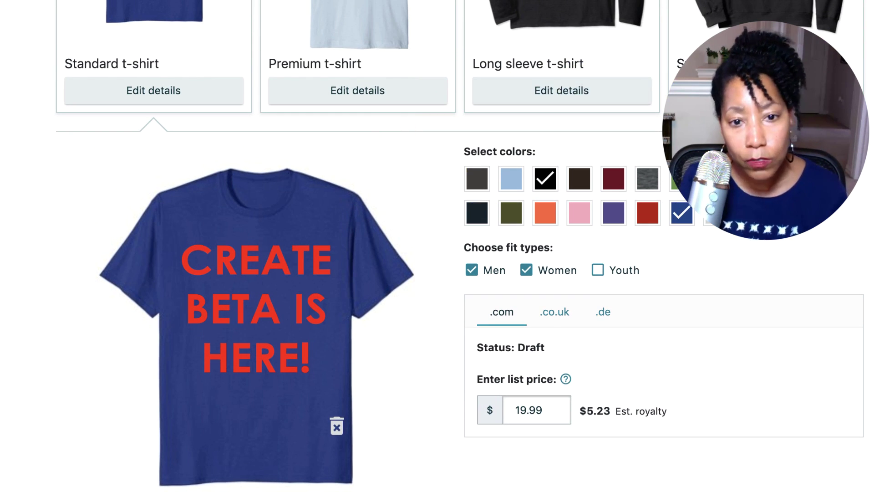
pyautogui.scroll(-13, 468, 217)
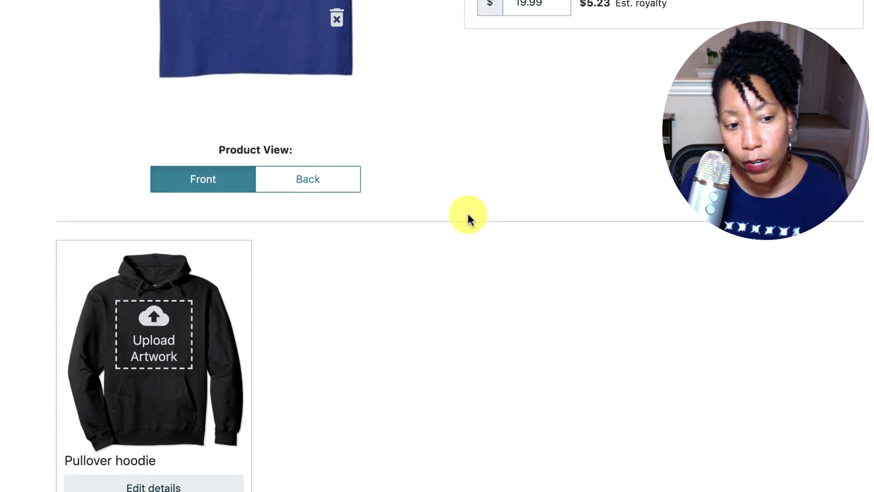
pyautogui.scroll(-10, 469, 218)
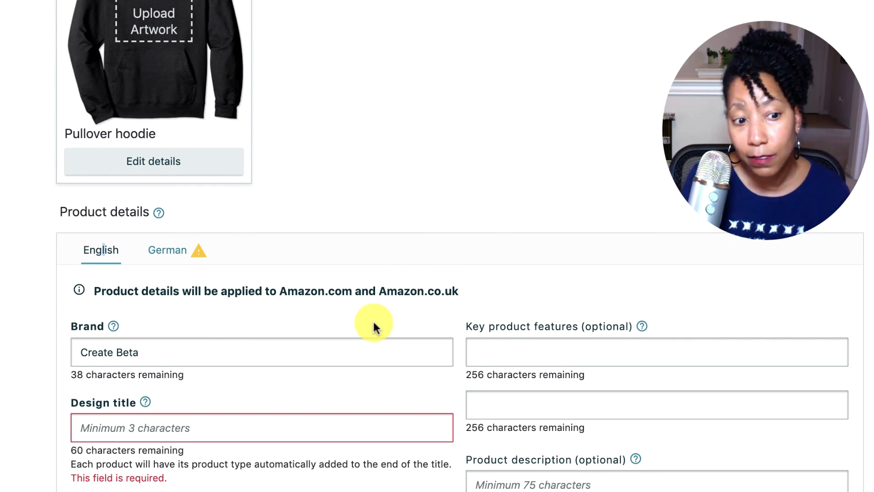
# Enter 'Create Beta' as the English design title and brand, then show the German product details.
pyautogui.click(170, 421)
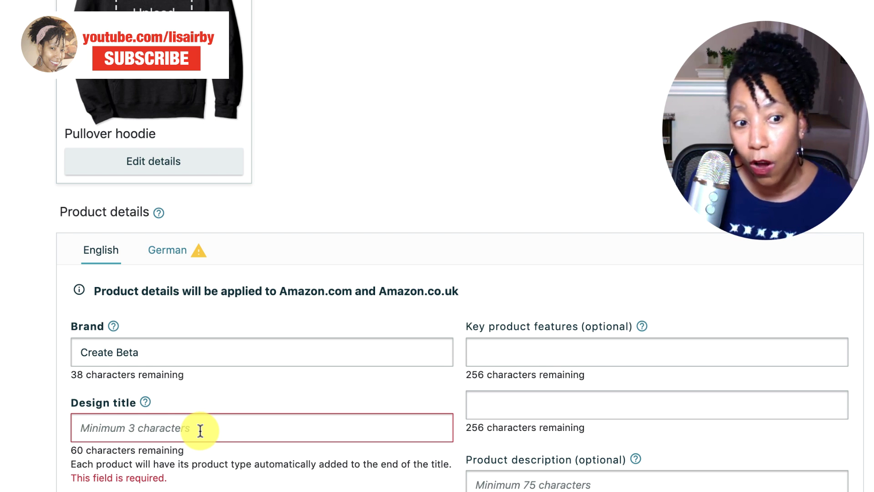
pyautogui.write('Creat')
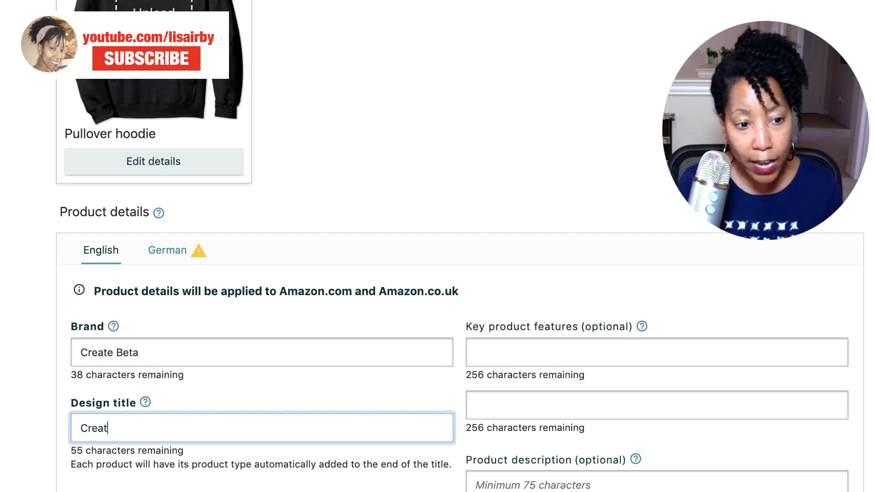
pyautogui.write('e Beta')
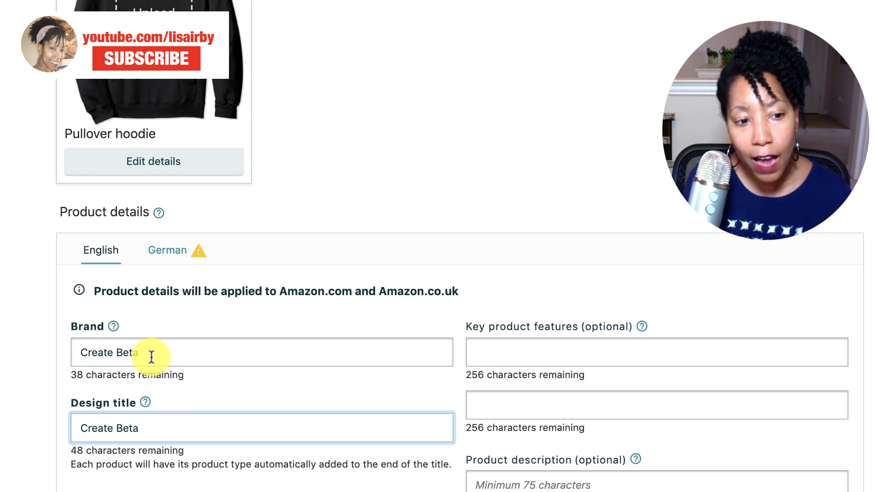
pyautogui.moveTo(144, 353); pyautogui.dragTo(78, 351)
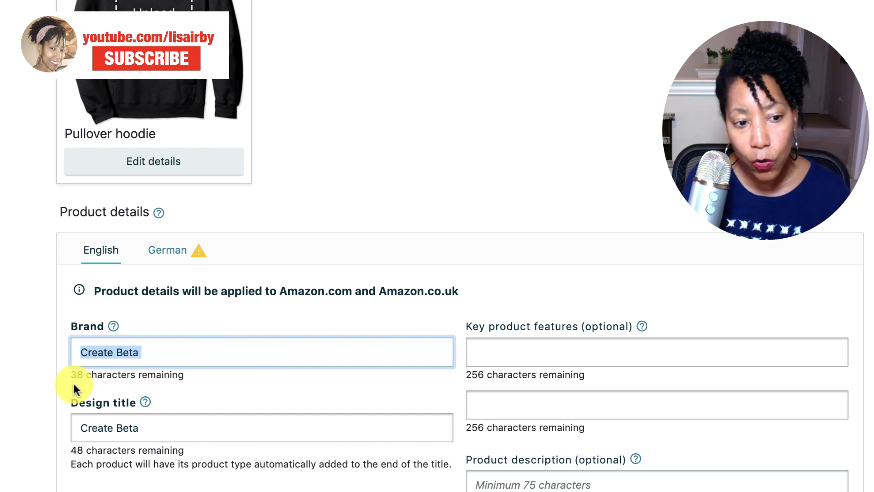
pyautogui.scroll(-1, 425, 345)
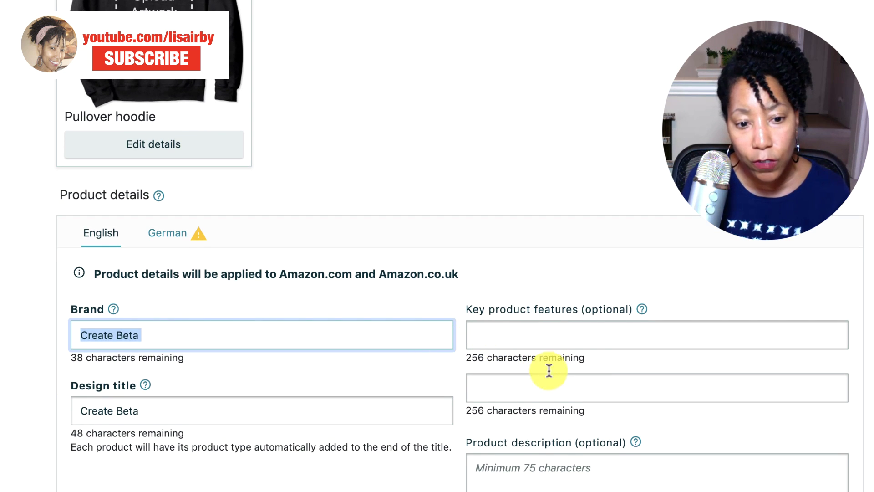
pyautogui.scroll(-2, 564, 384)
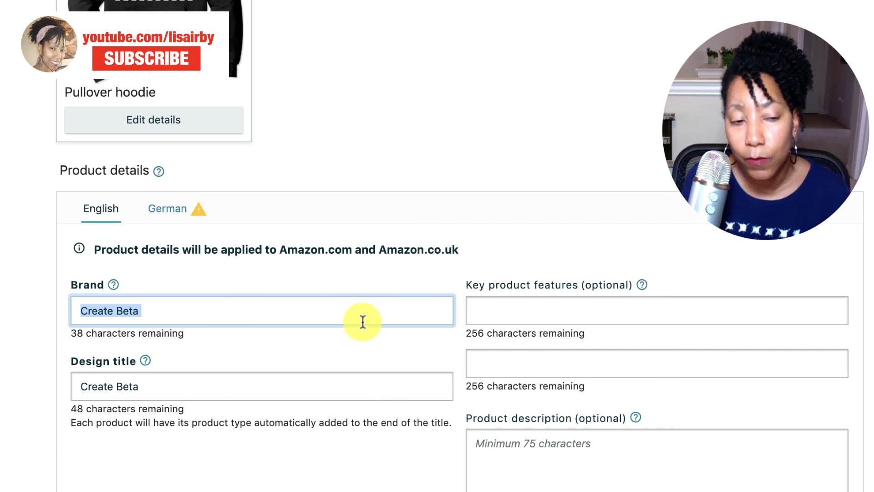
pyautogui.click(181, 212)
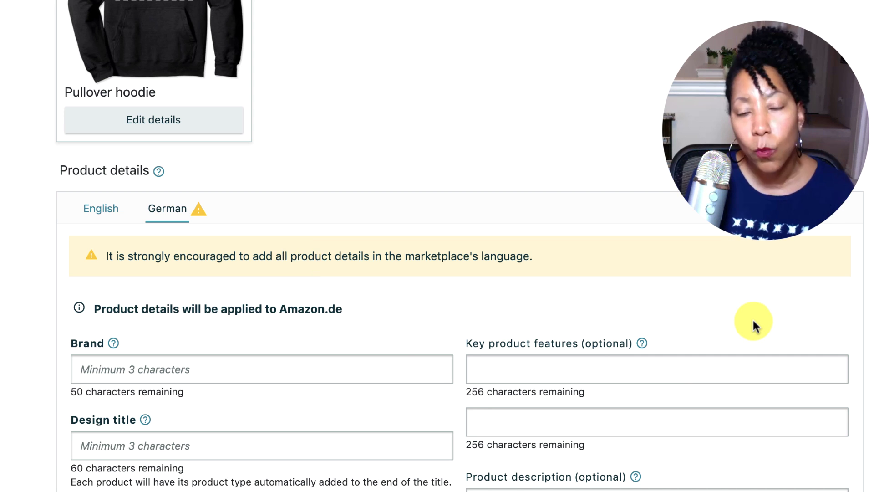
pyautogui.scroll(2, 754, 322)
pyautogui.scroll(15, 753, 324)
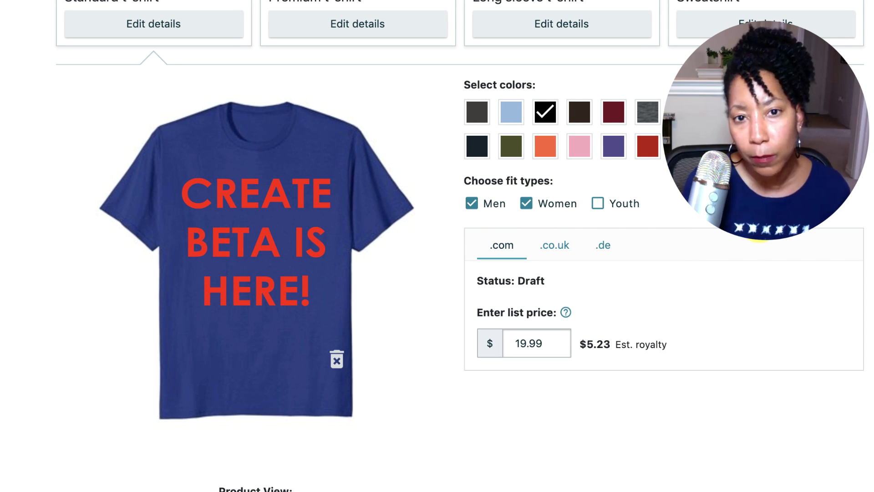
pyautogui.moveTo(597, 206)
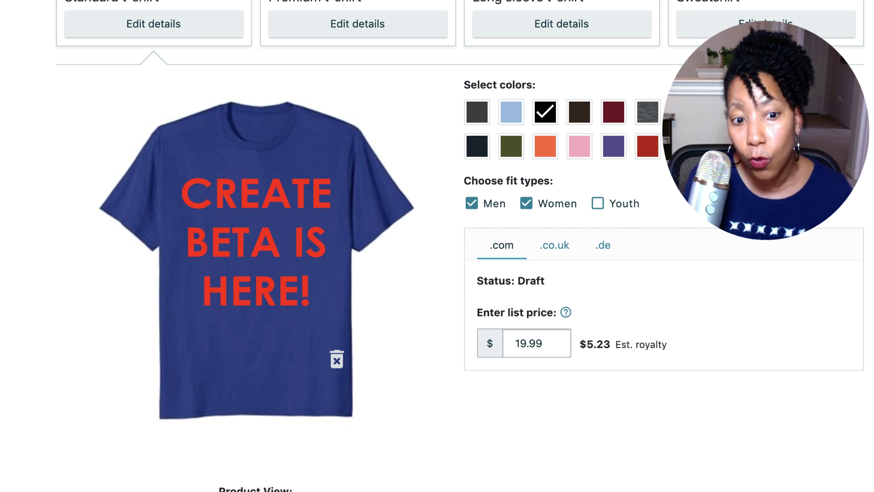
pyautogui.scroll(-15, 174, 190)
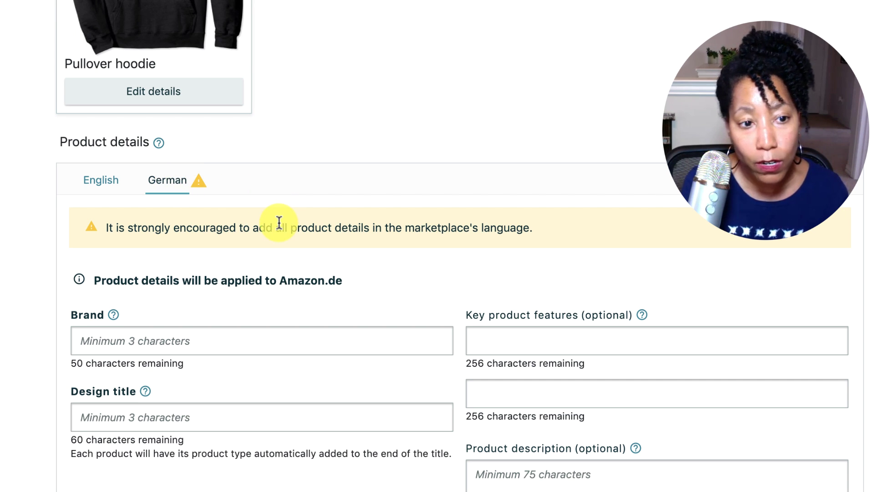
pyautogui.scroll(1, 279, 222)
pyautogui.scroll(20, 279, 222)
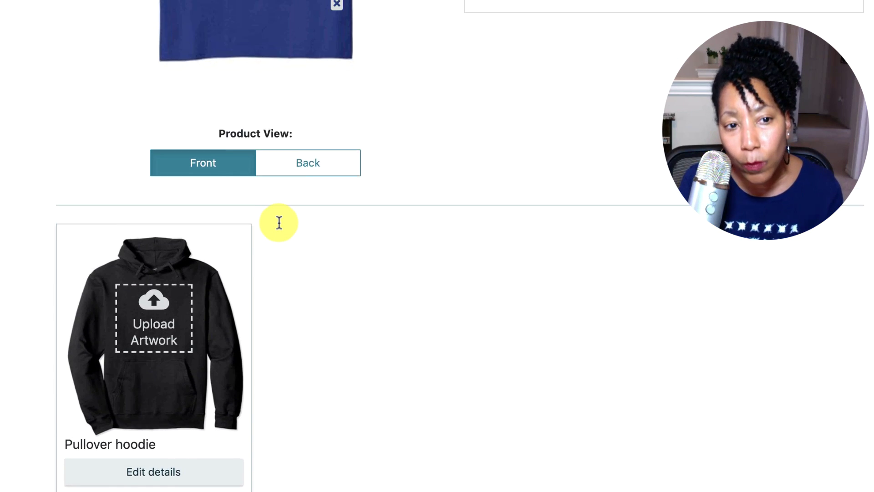
pyautogui.scroll(6, 279, 222)
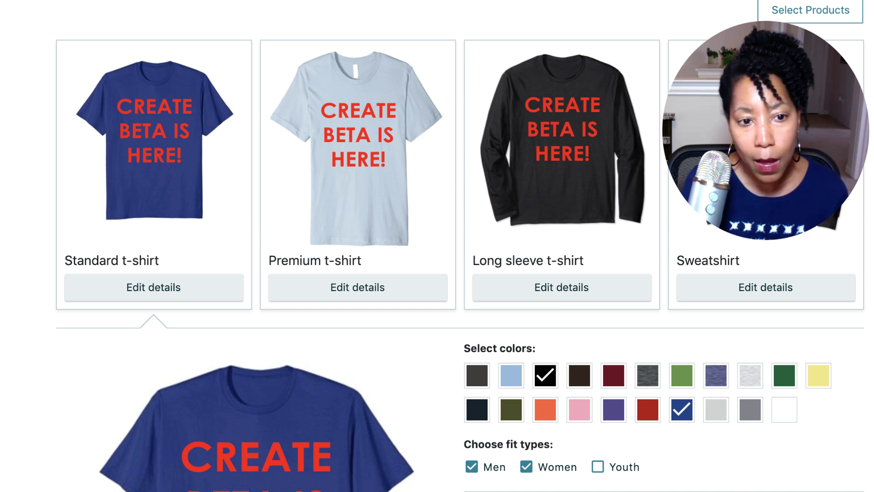
pyautogui.scroll(-6, 460, 246)
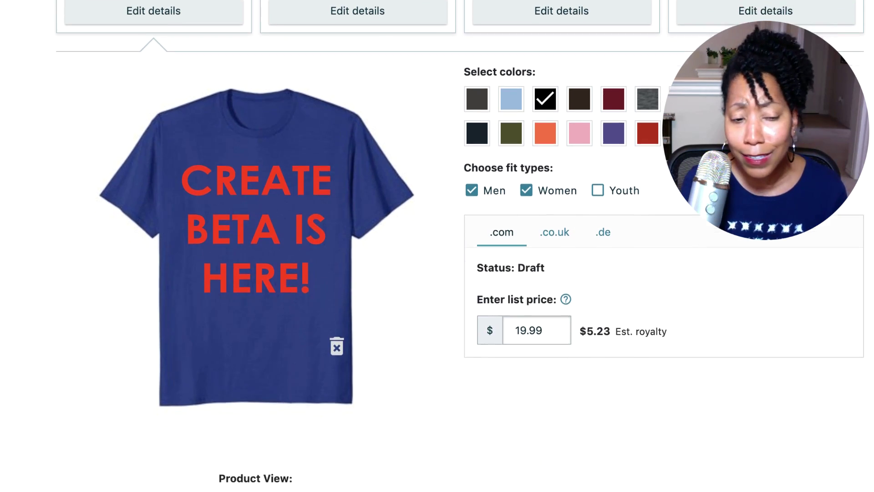
pyautogui.scroll(-8, 460, 246)
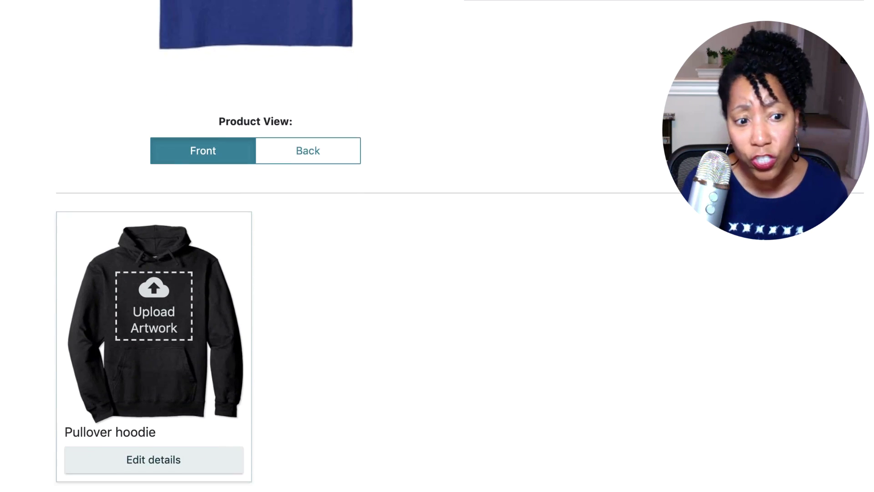
pyautogui.scroll(-4, 459, 246)
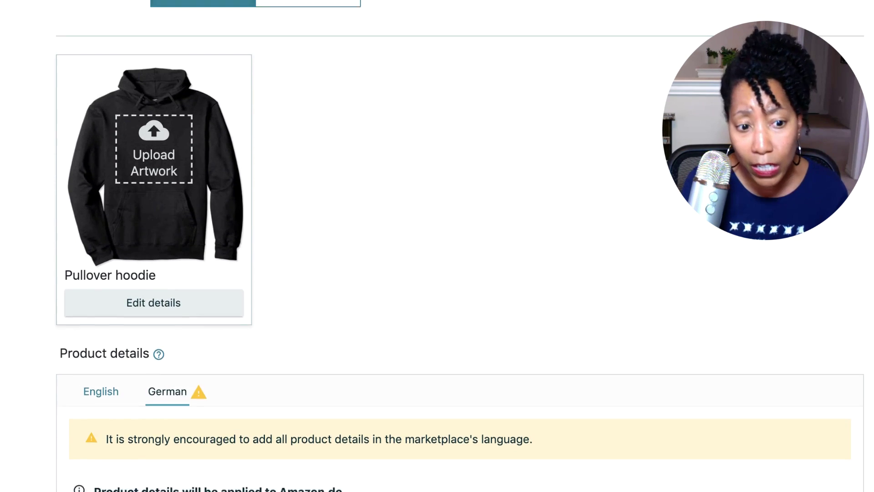
pyautogui.scroll(-4, 459, 245)
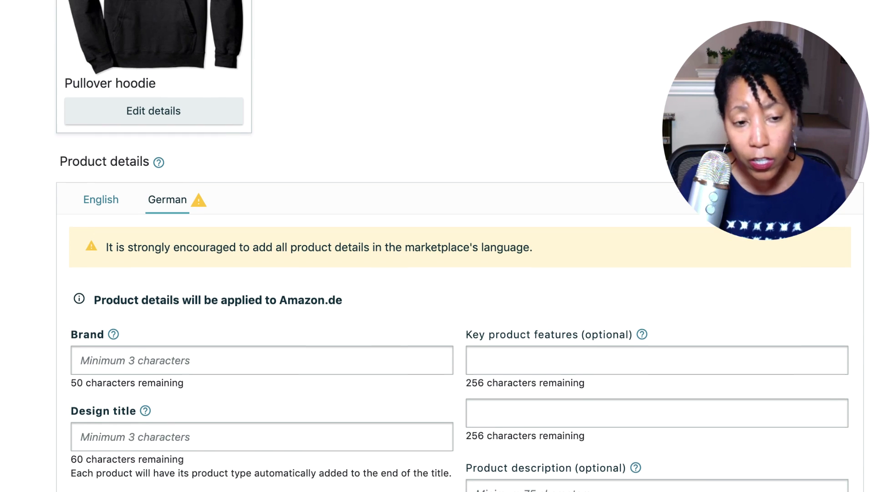
pyautogui.scroll(15, 460, 246)
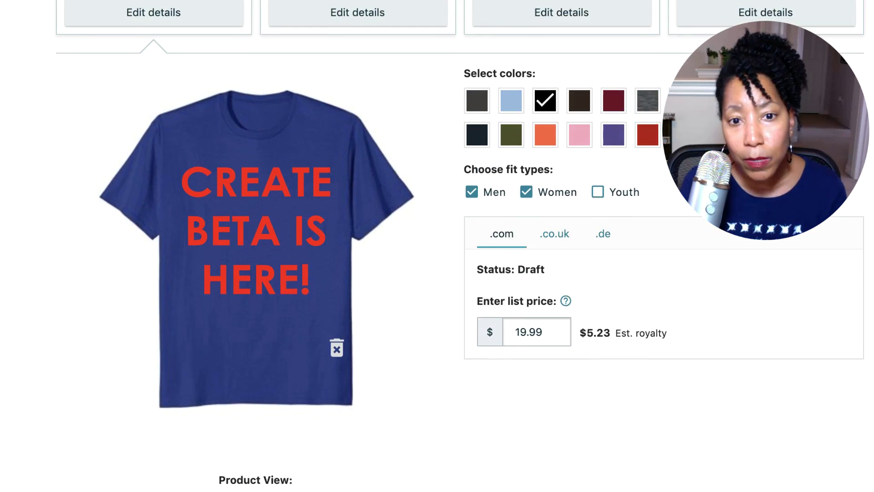
pyautogui.scroll(7, 459, 246)
pyautogui.click(810, 70)
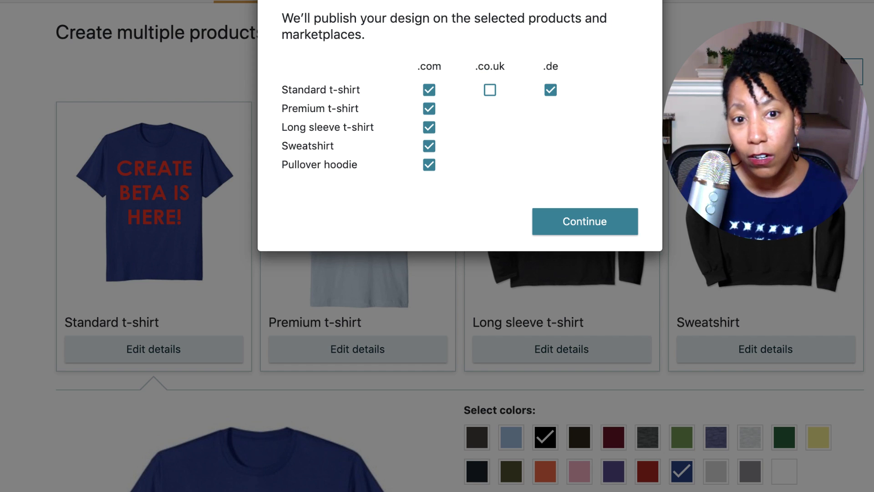
pyautogui.click(585, 221)
pyautogui.scroll(-4, 437, 246)
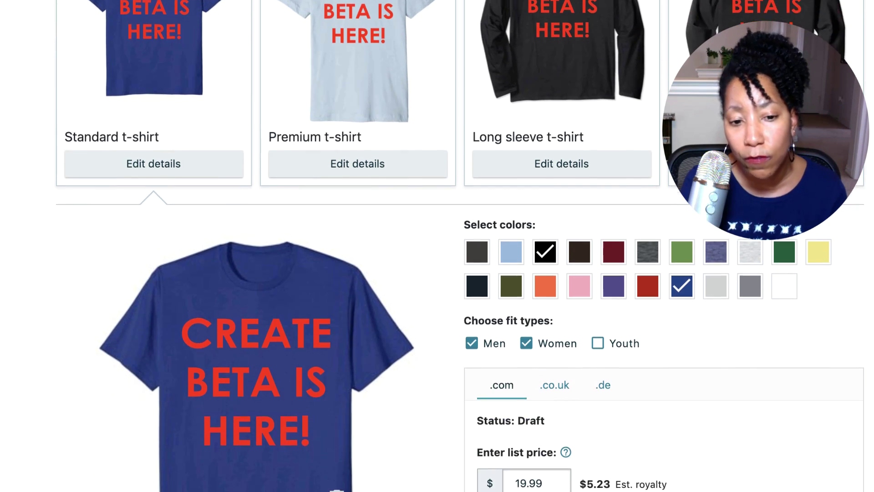
pyautogui.scroll(-10, 437, 246)
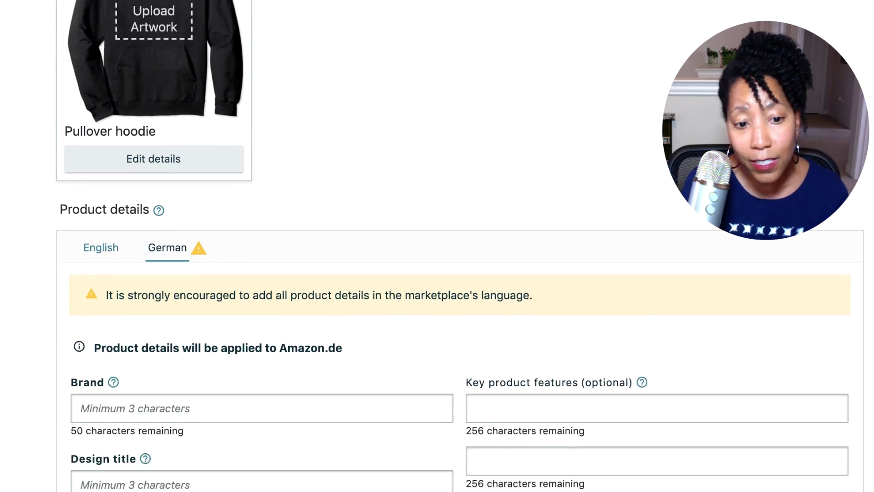
pyautogui.scroll(-7, 437, 246)
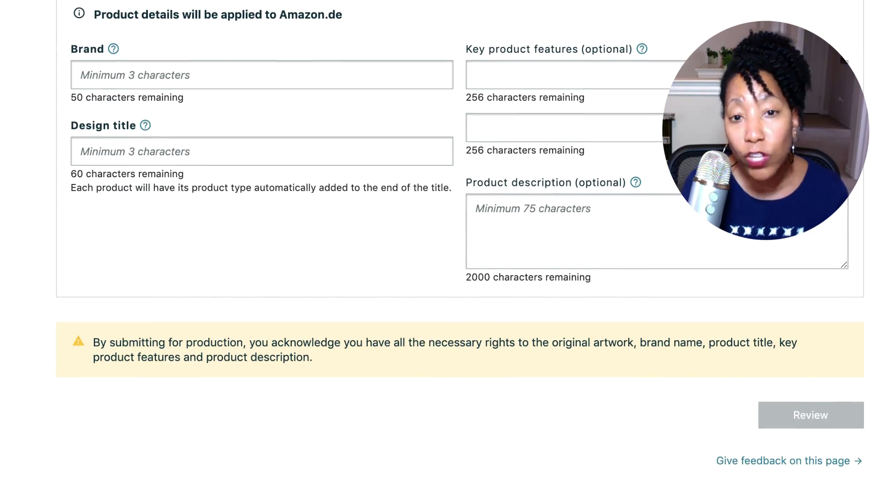